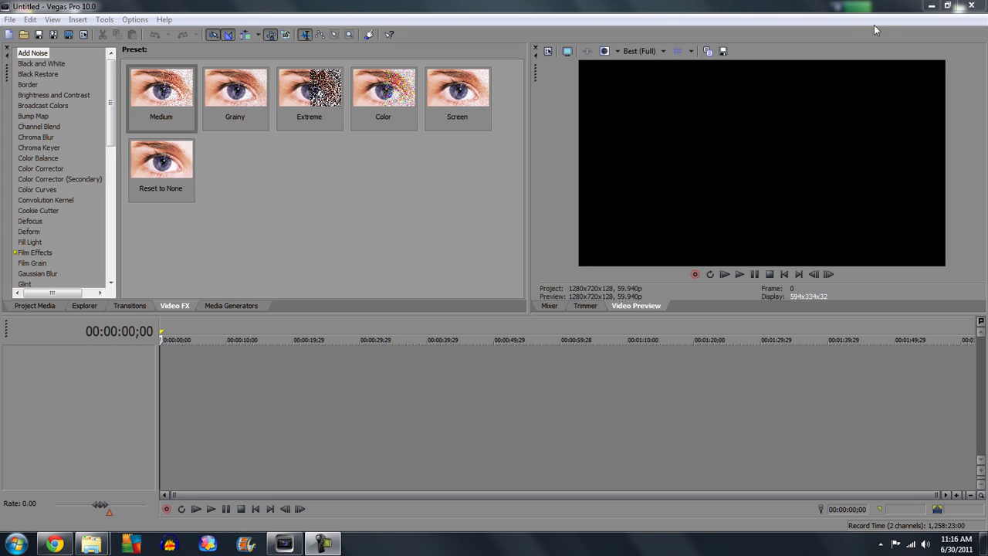
Step: Minimize the empty Vegas window, restore it, then minimize it again to expose the desktop
click(930, 8)
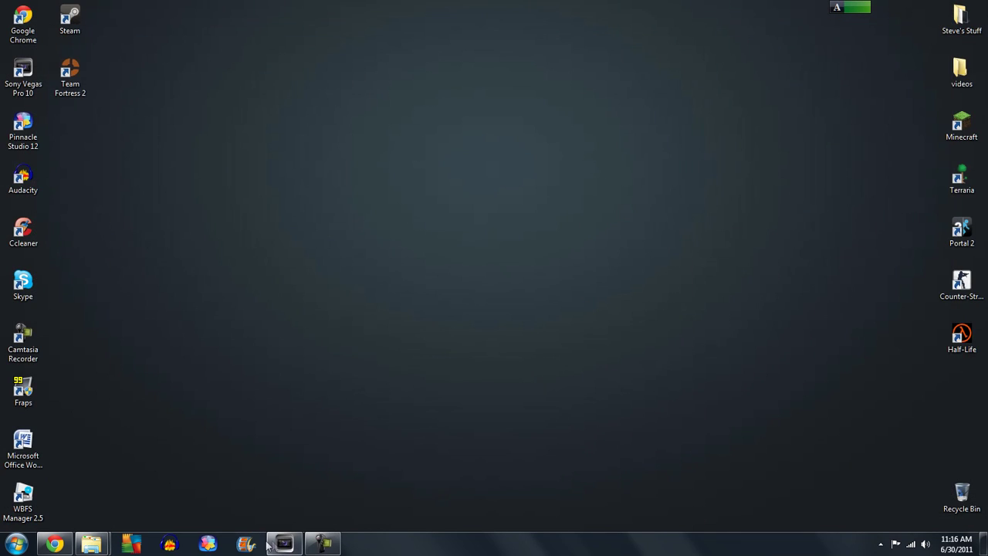
click(270, 545)
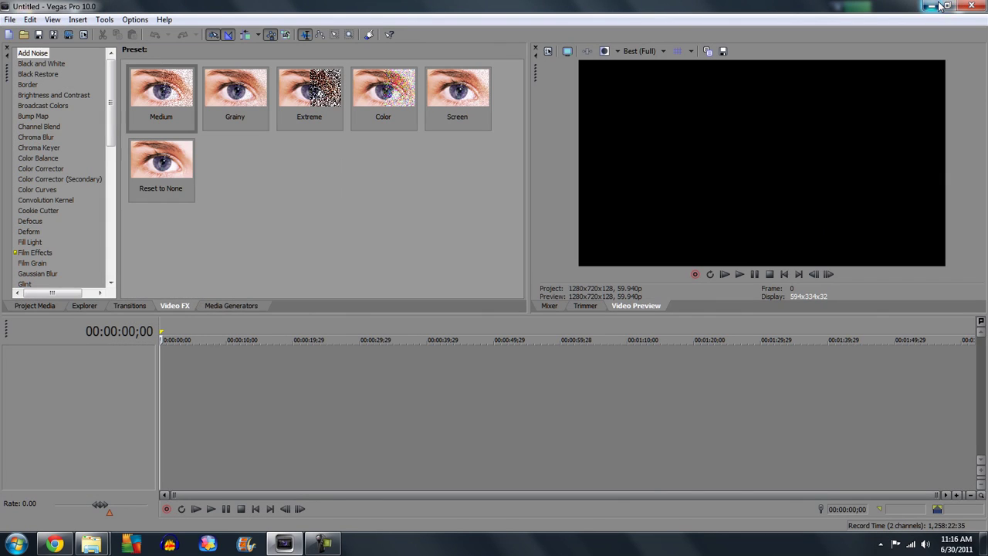
click(939, 6)
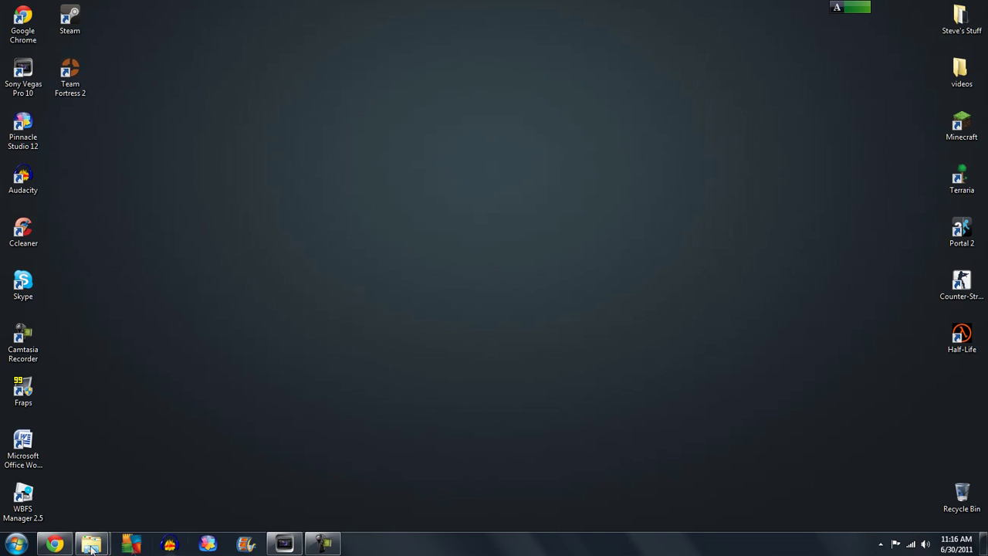
Step: Bring up the 'To be editted' folder and select MOV01B to read its 720×480, 3:17 details
mouse_move(91, 546)
click(243, 480)
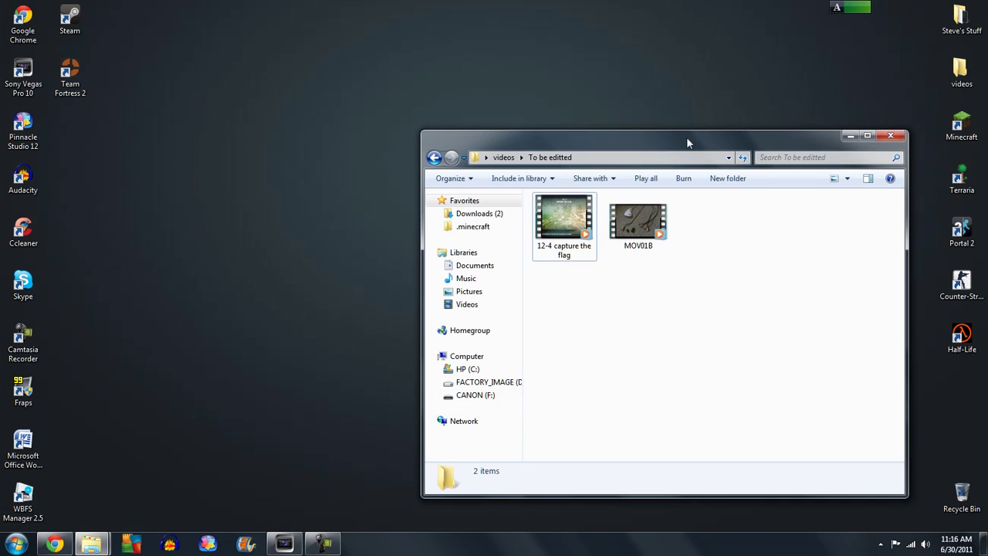
drag(686, 136, 541, 107)
click(427, 193)
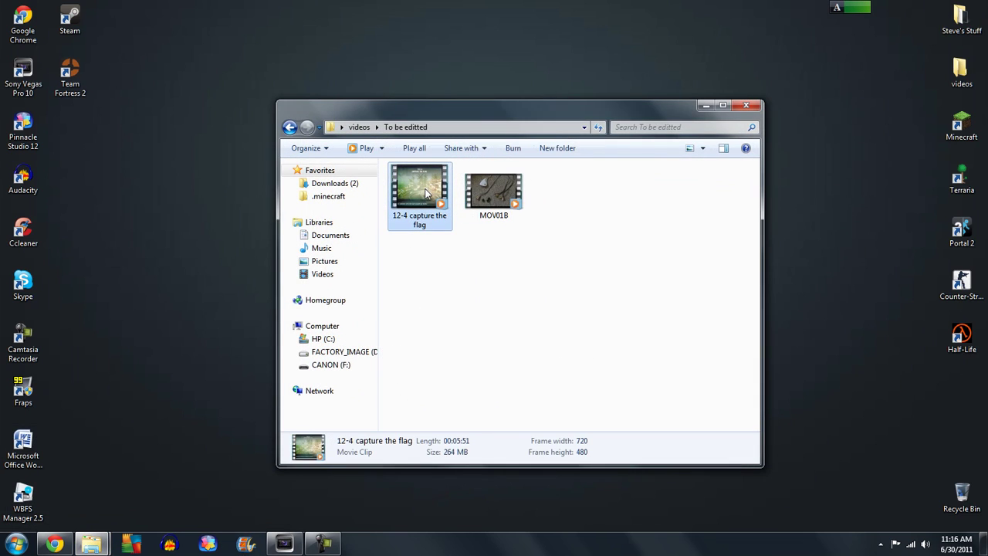
click(471, 185)
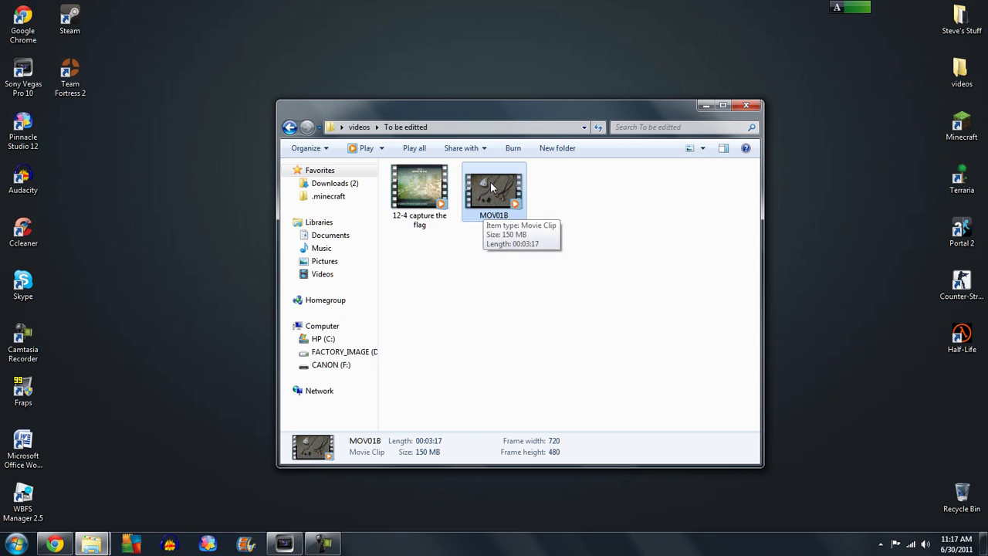
Step: Drop MOV01B onto the timeline and set its Pan/Crop Maintain aspect ratio to No
drag(486, 217, 166, 369)
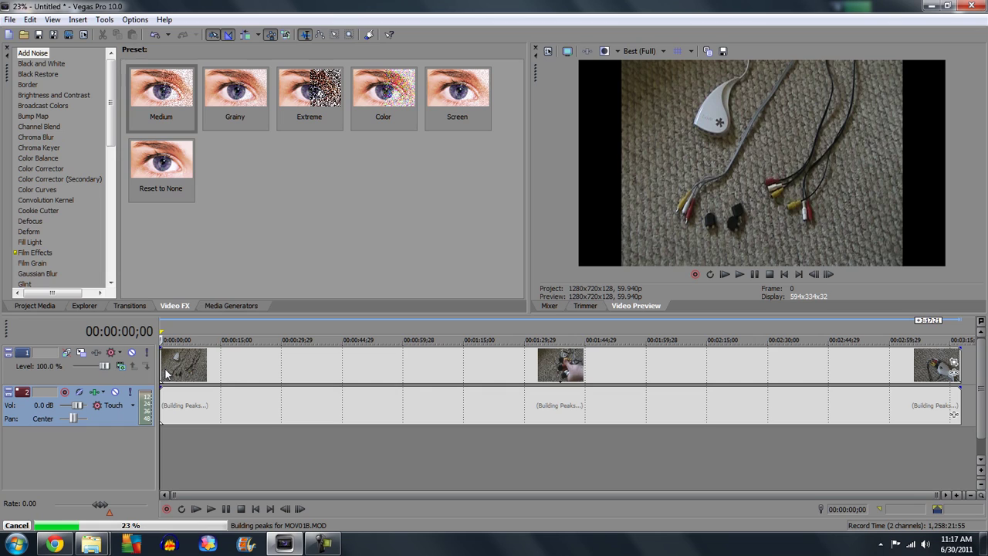
click(954, 363)
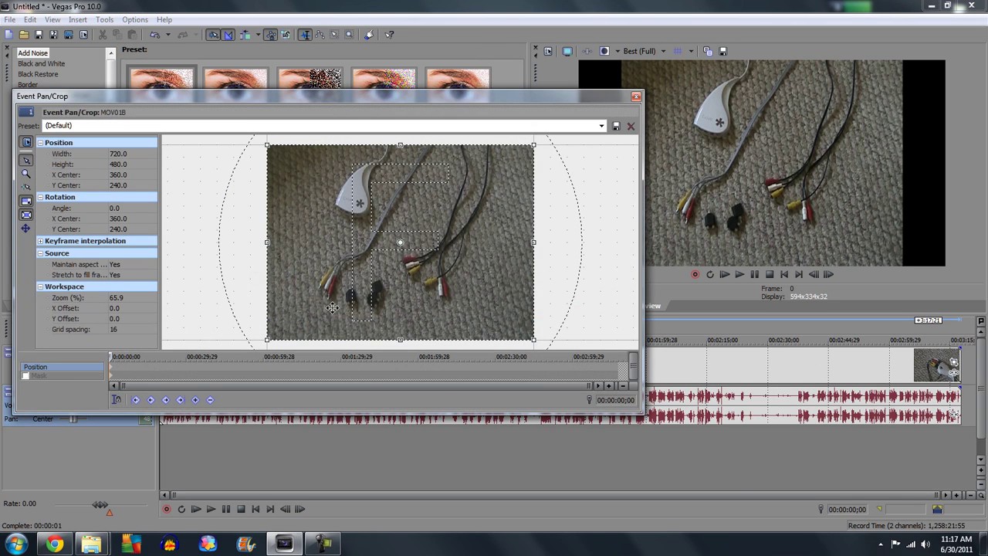
click(116, 265)
click(120, 281)
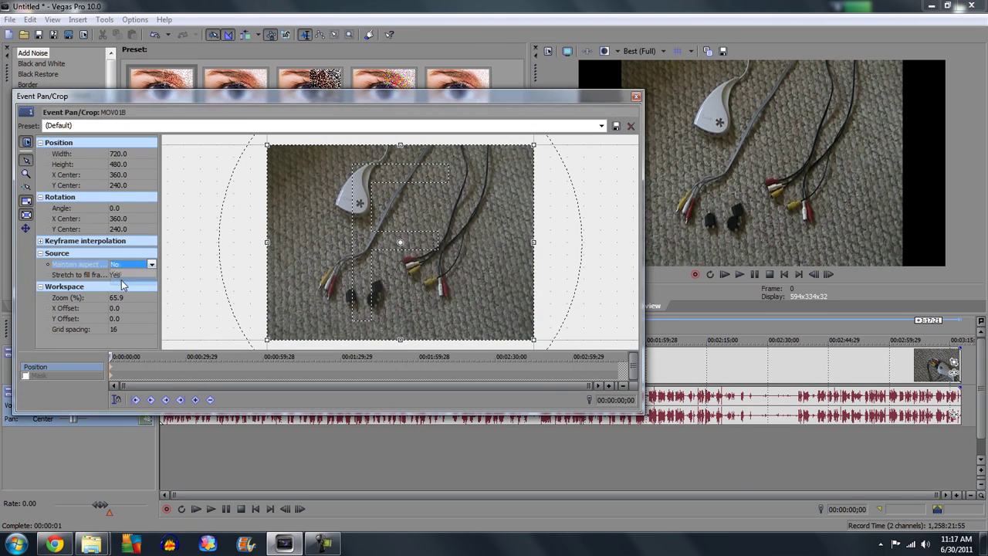
click(636, 96)
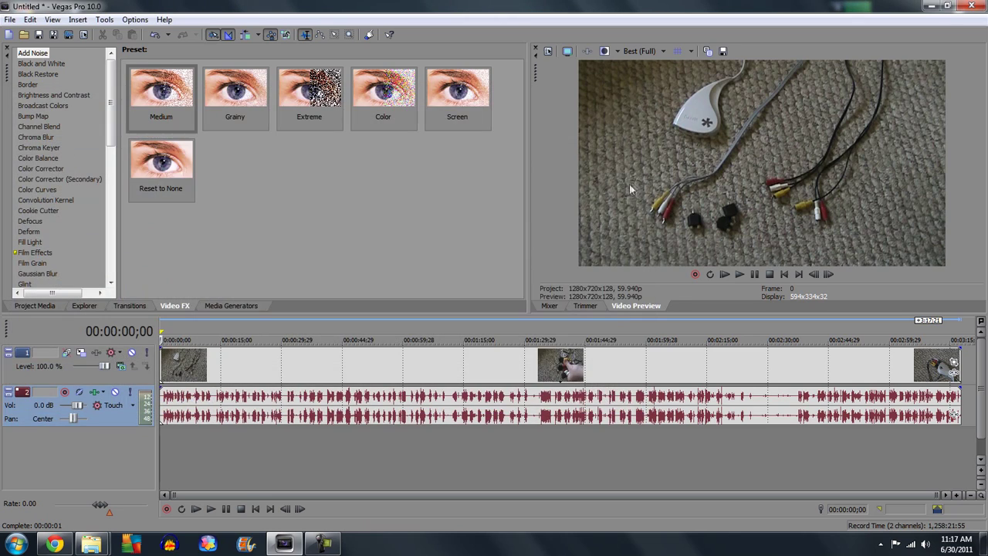
Step: In Project Properties, change the video width to 720 and height to 480
click(10, 19)
click(35, 225)
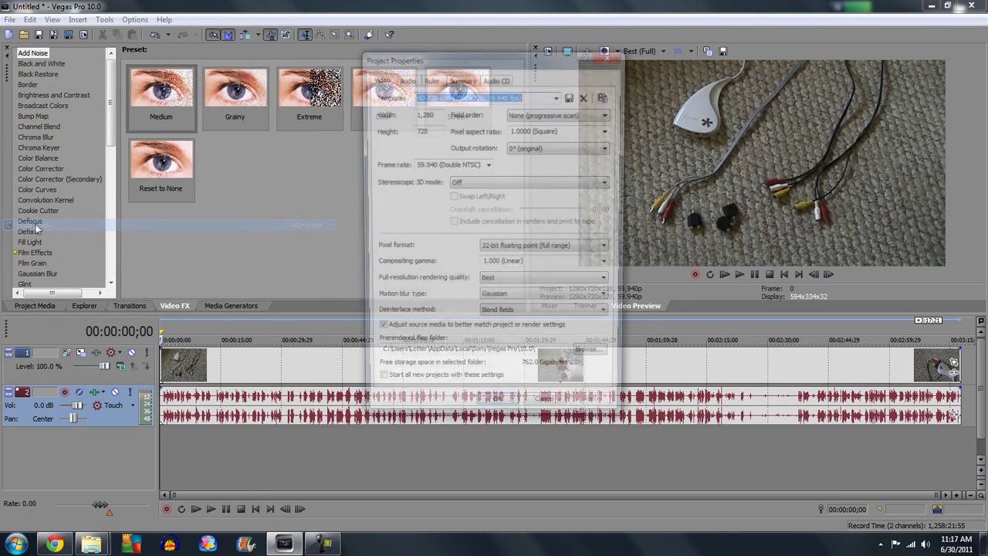
drag(461, 71, 320, 125)
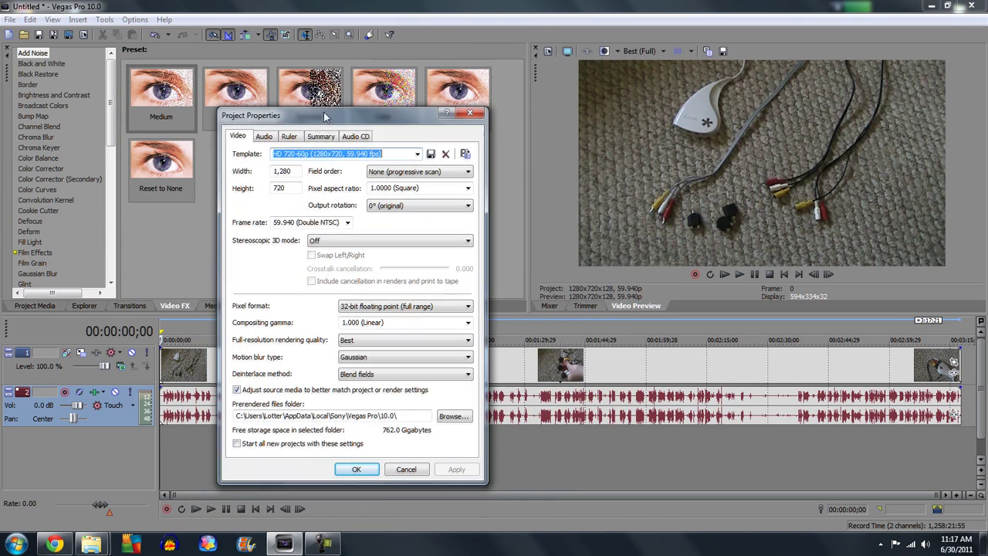
click(274, 172)
double_click(274, 172)
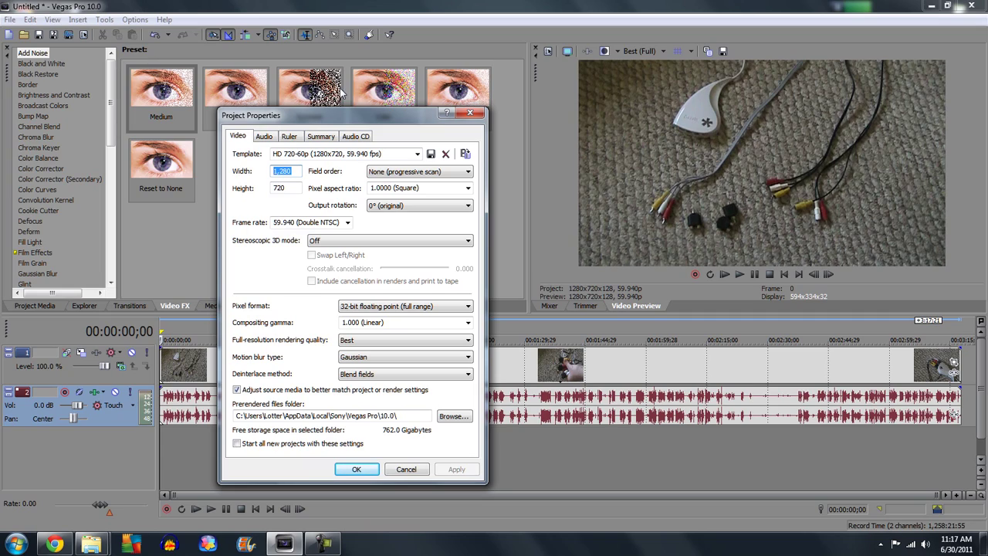
text(720)
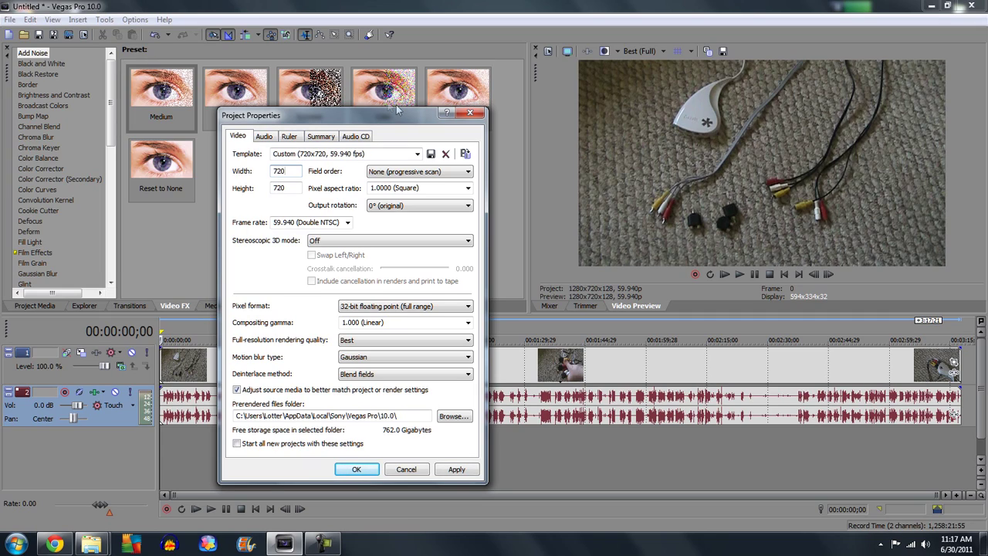
key(Tab)
text(480)
click(347, 222)
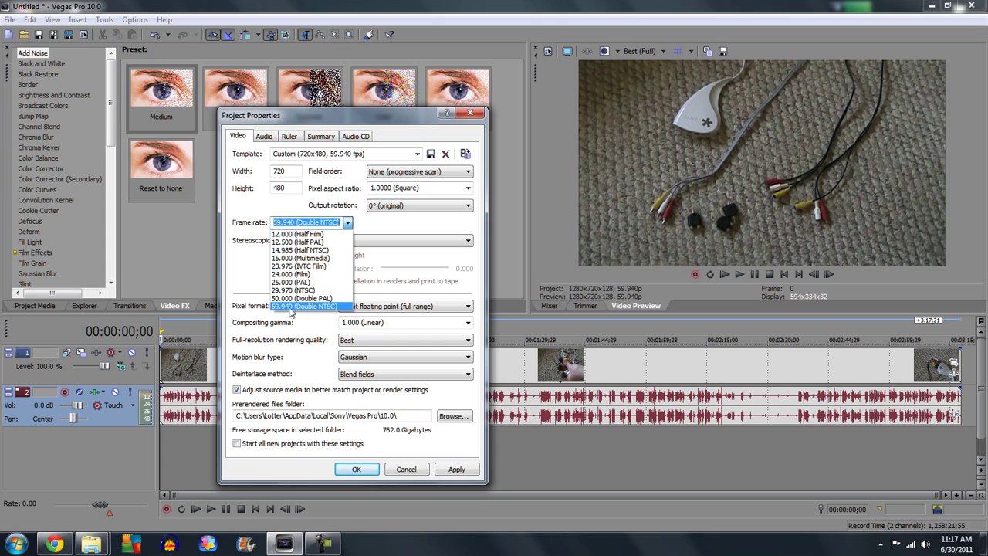
click(292, 307)
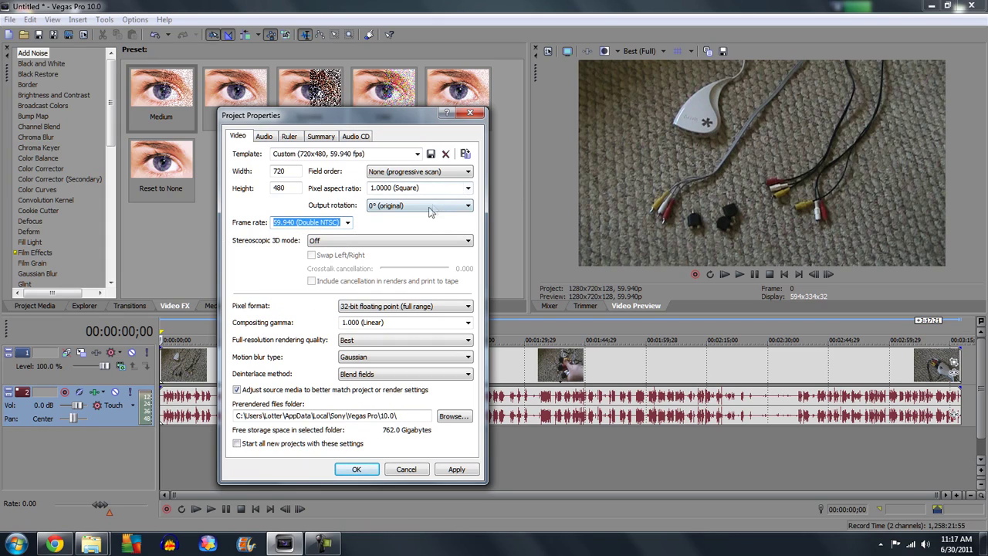
click(347, 222)
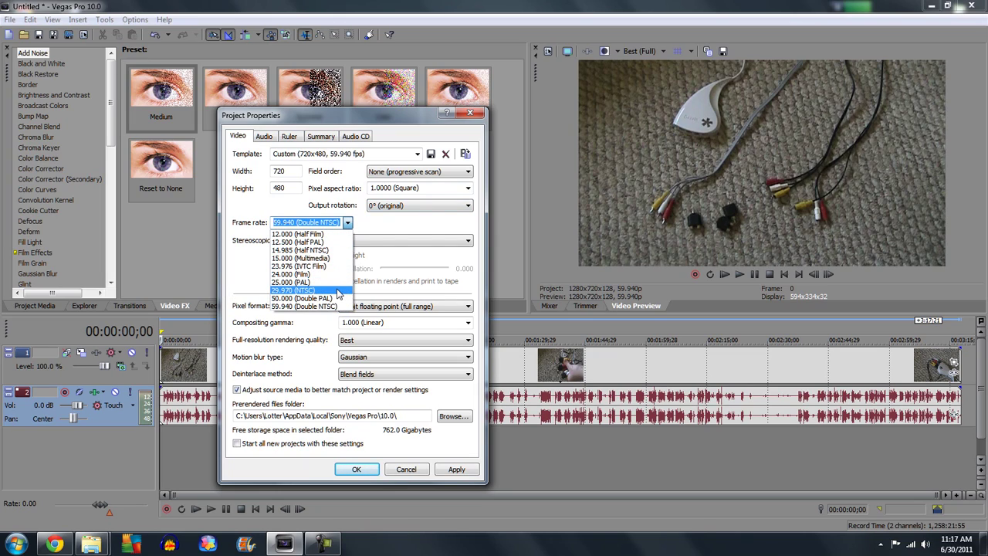
click(293, 307)
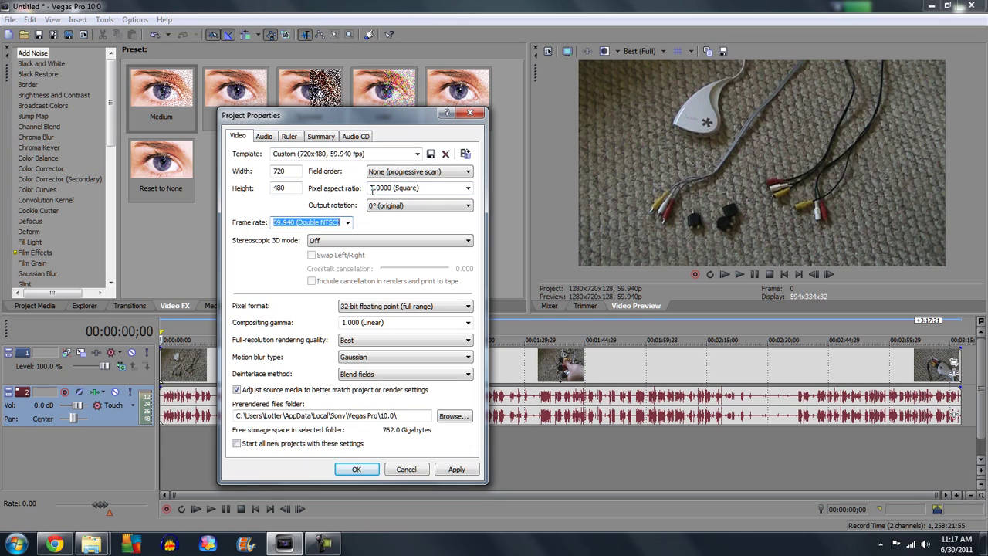
click(468, 188)
Step: Set pixel aspect ratio to 1.2121 (NTSC DV Widescreen) and pixel format to 8-bit
click(468, 188)
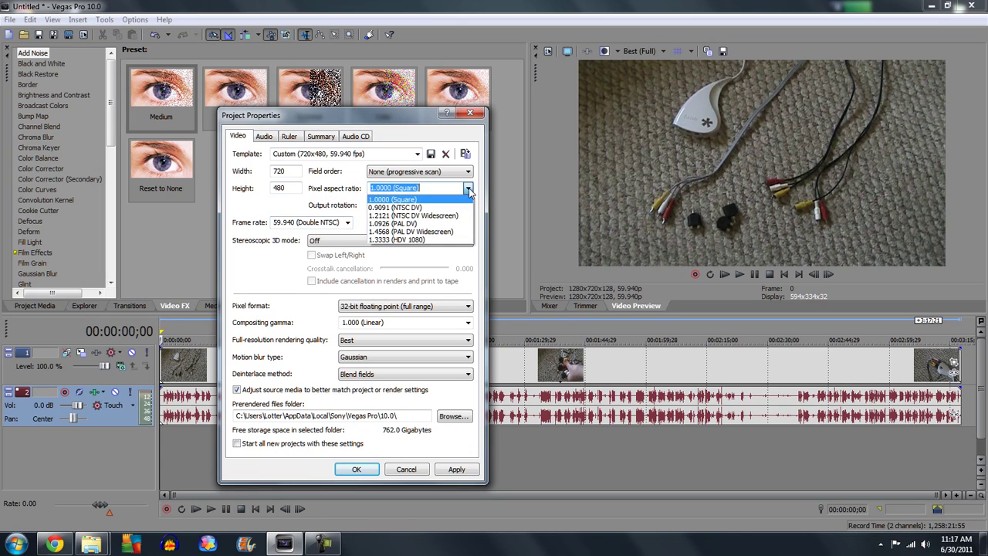
click(397, 217)
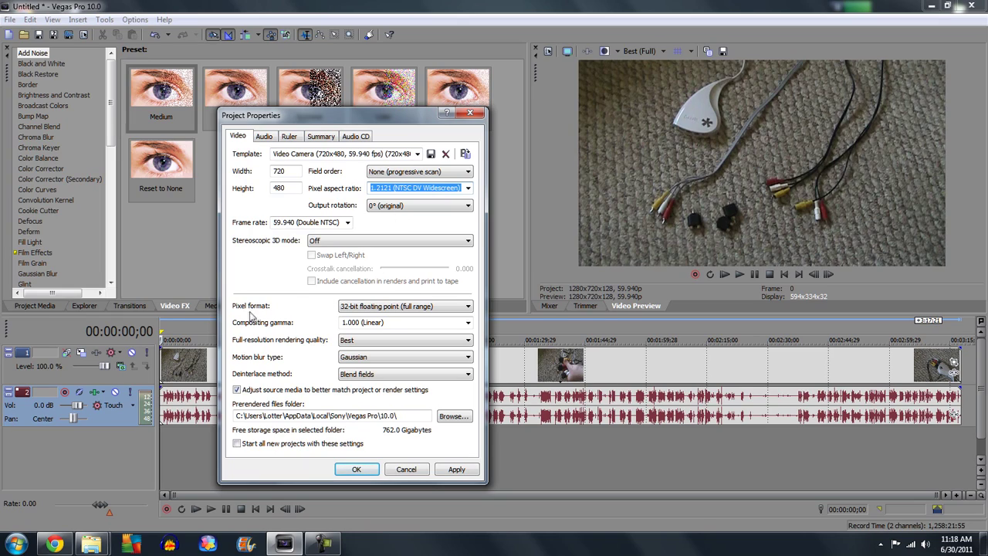
click(390, 308)
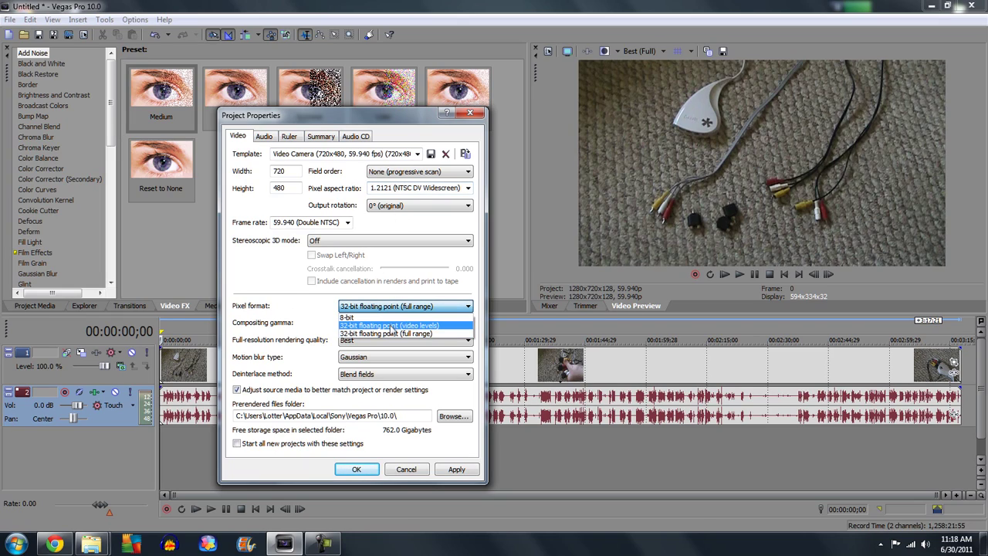
click(435, 326)
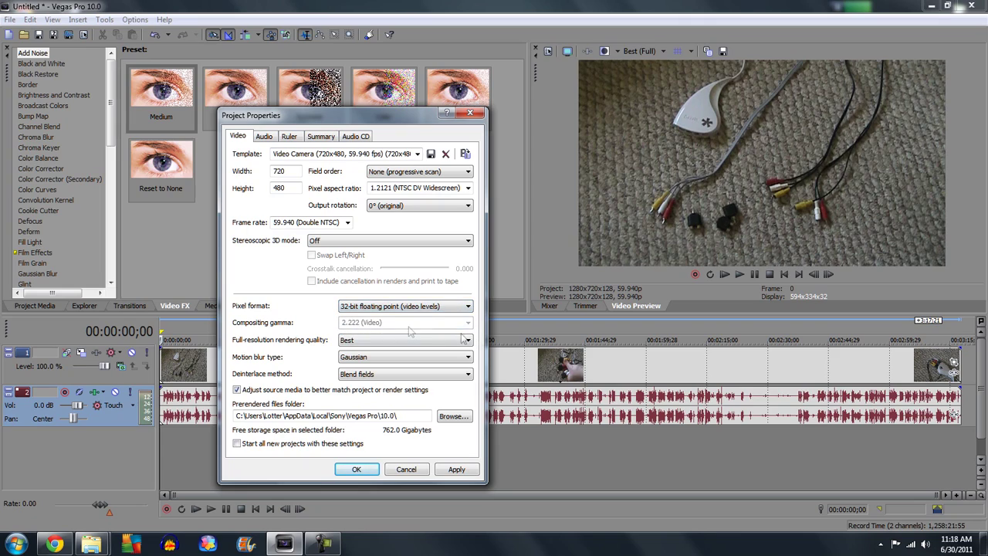
click(359, 309)
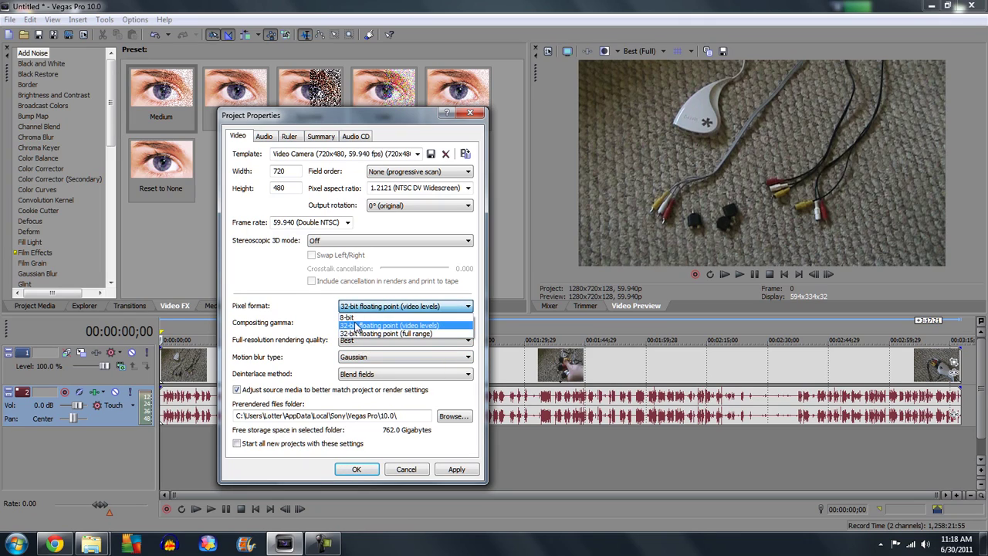
click(358, 317)
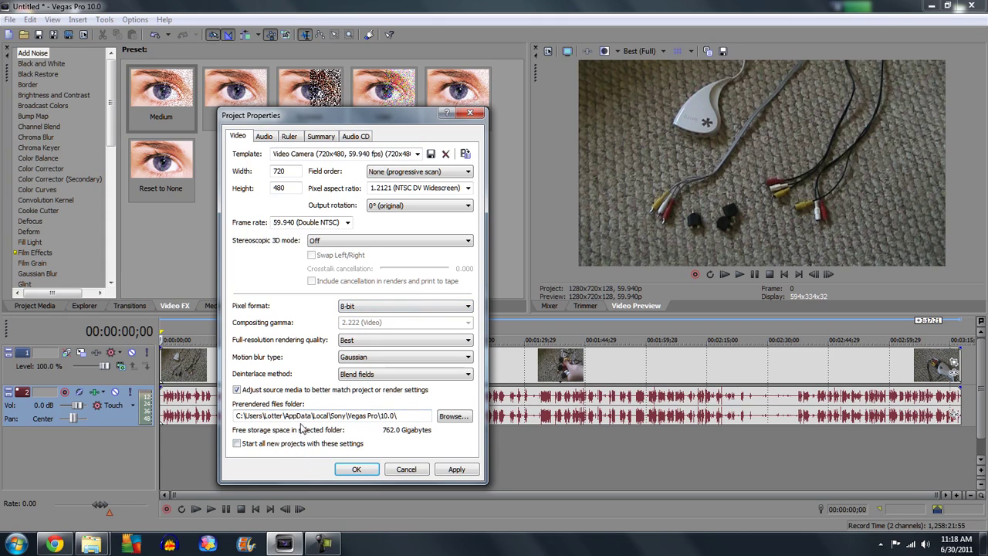
Step: Apply the Video Camera (720x480, 59.940 fps) template and confirm the project properties
click(417, 154)
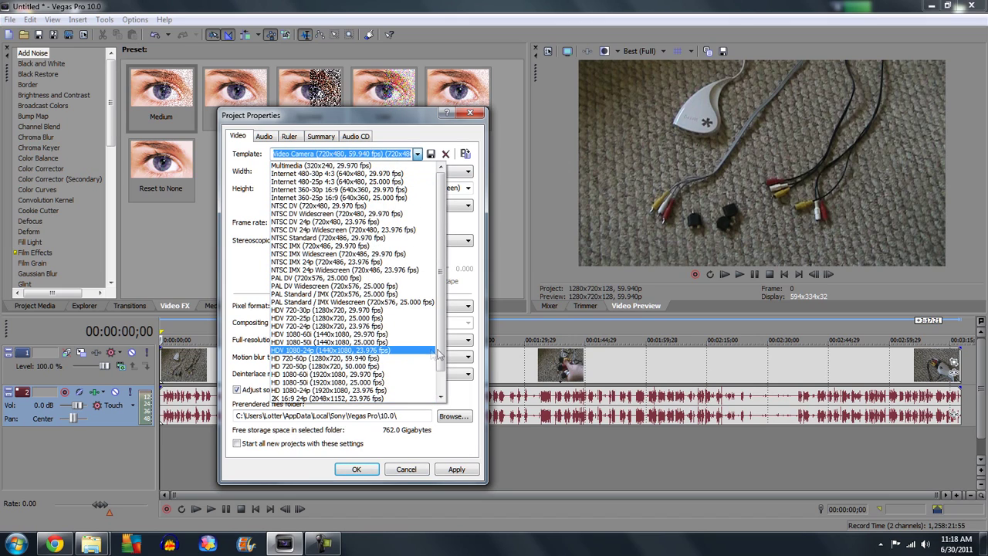
scroll(332, 366, down, 1)
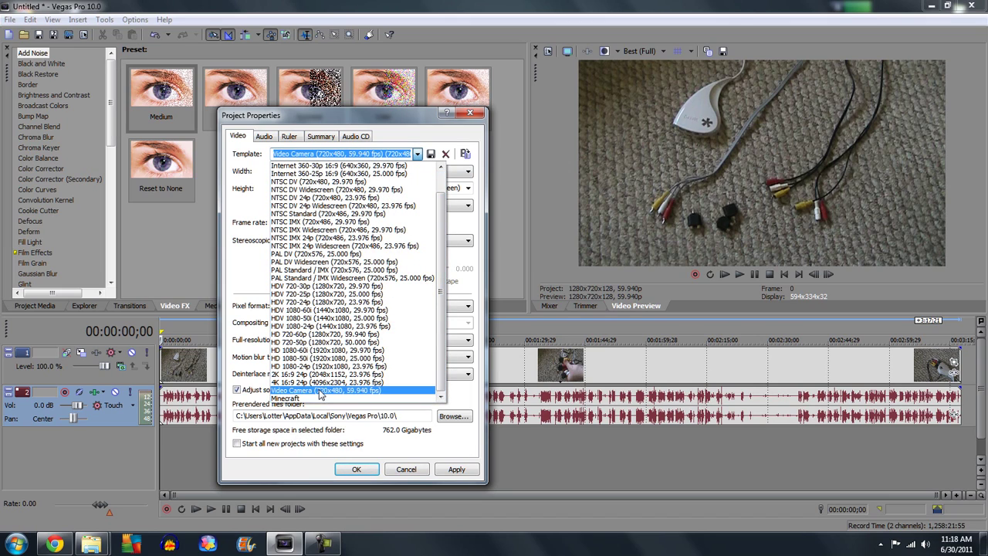
click(328, 390)
click(444, 471)
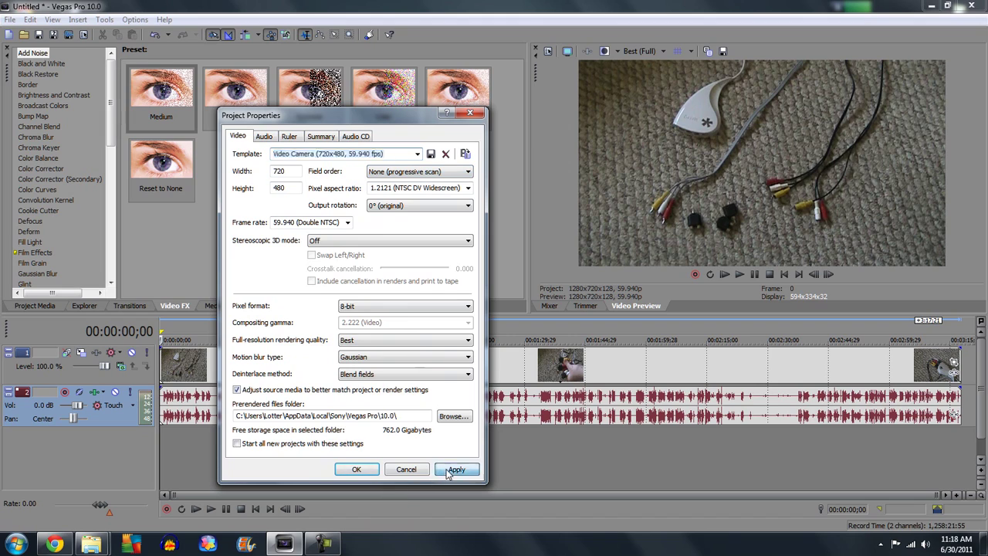
click(369, 468)
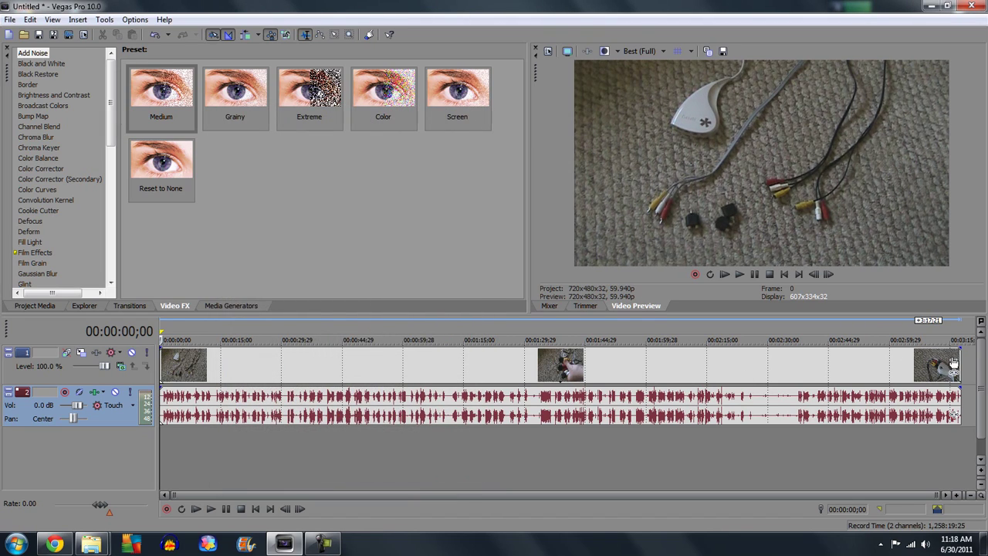
Step: Set the clip's Pan/Crop Stretch to fill frame to No, then bring up Render As
click(954, 361)
double_click(120, 276)
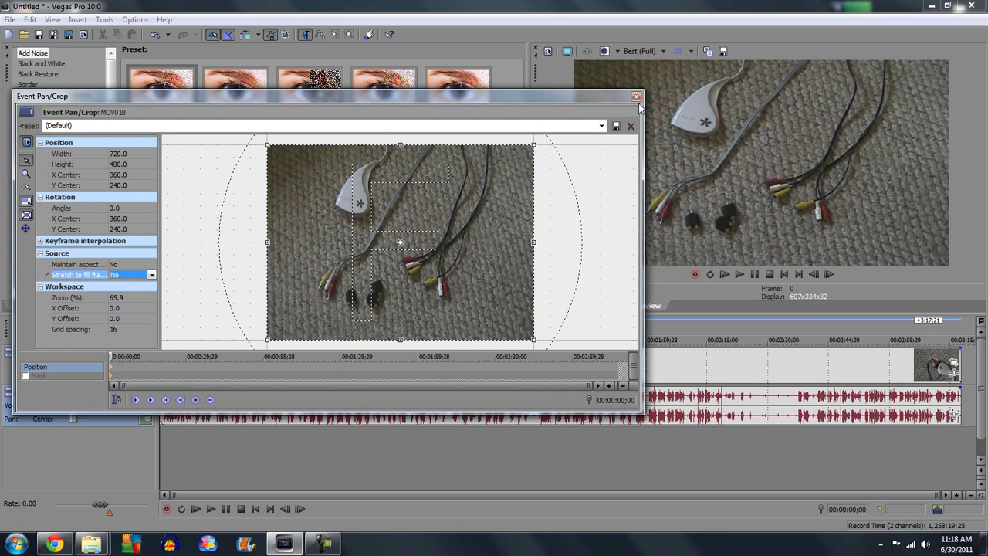
click(636, 97)
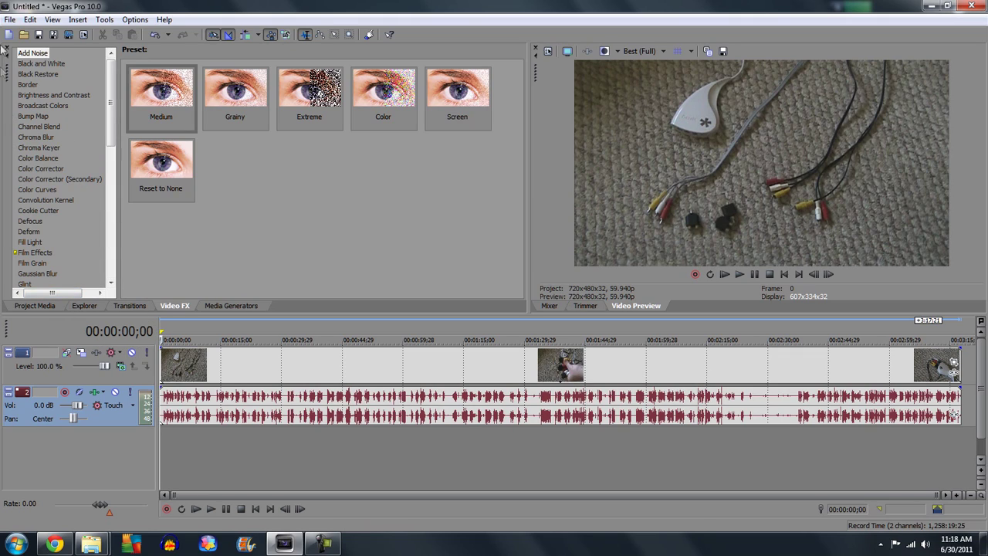
click(10, 19)
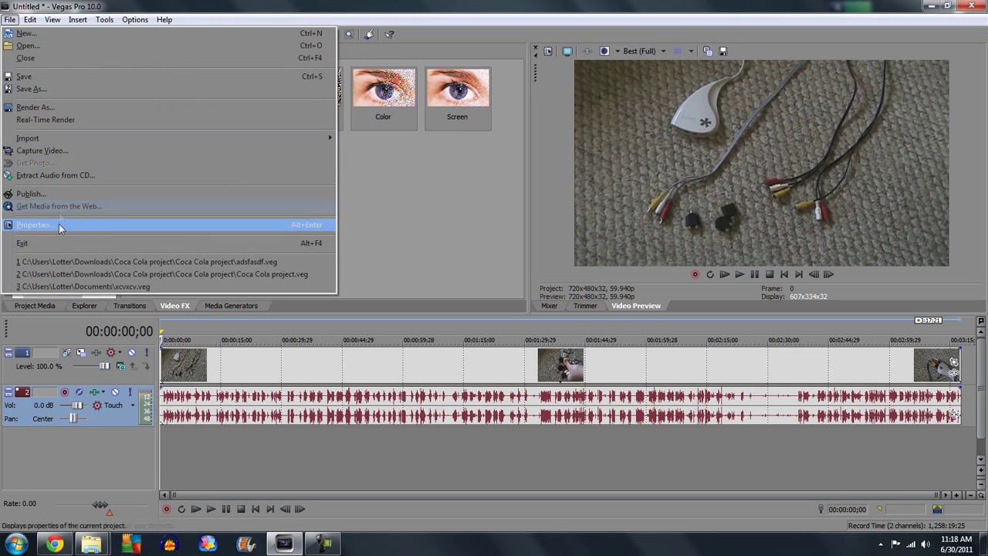
click(47, 107)
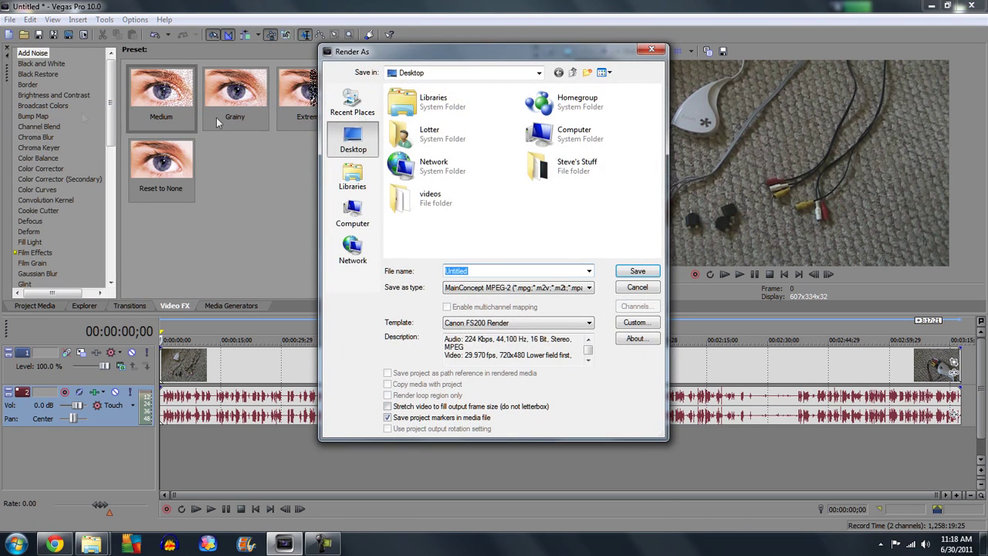
drag(512, 60, 450, 76)
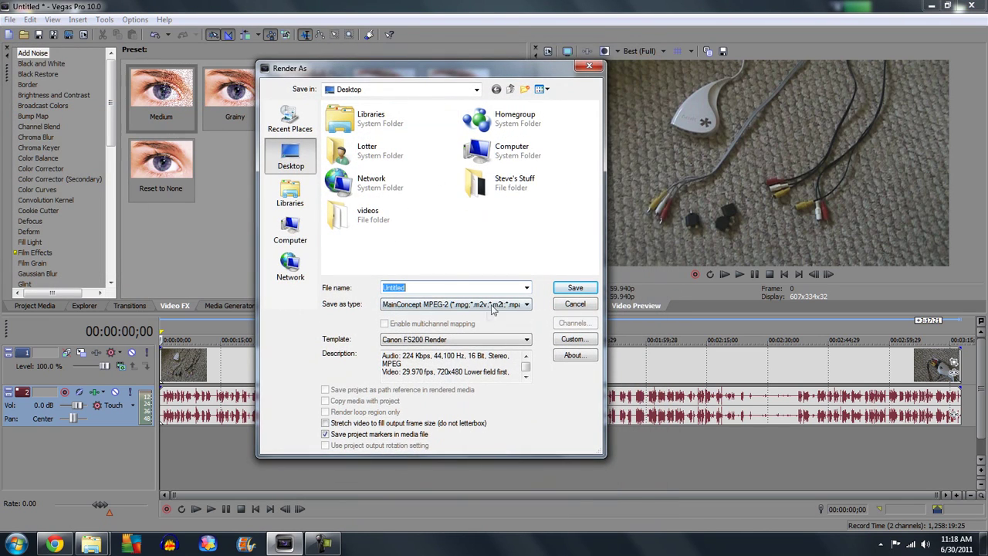
click(456, 304)
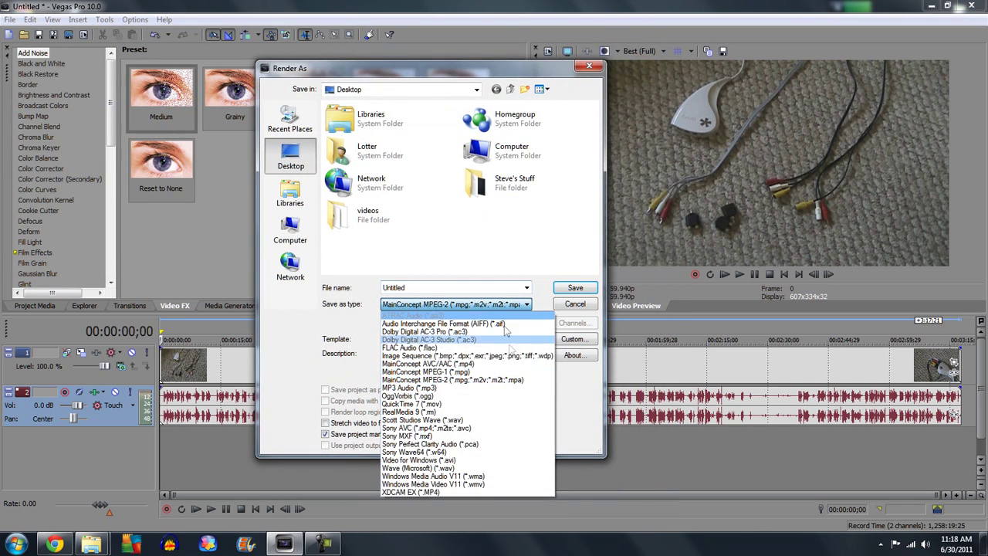
click(416, 380)
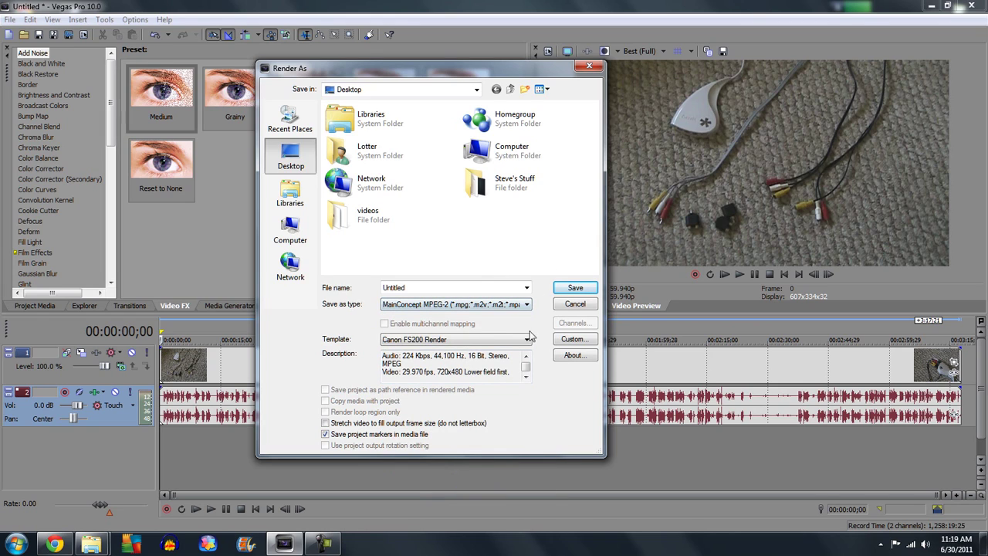
click(520, 343)
click(522, 344)
Step: Review the custom MPEG-2 video settings (720 width, 29.970 fps, 16:9) and raise the quality slider
click(563, 339)
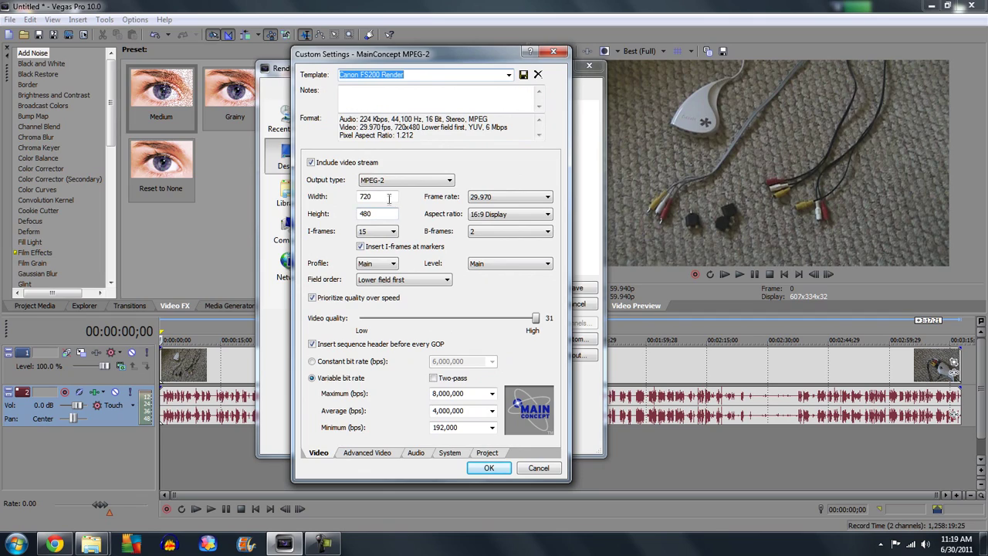
double_click(364, 196)
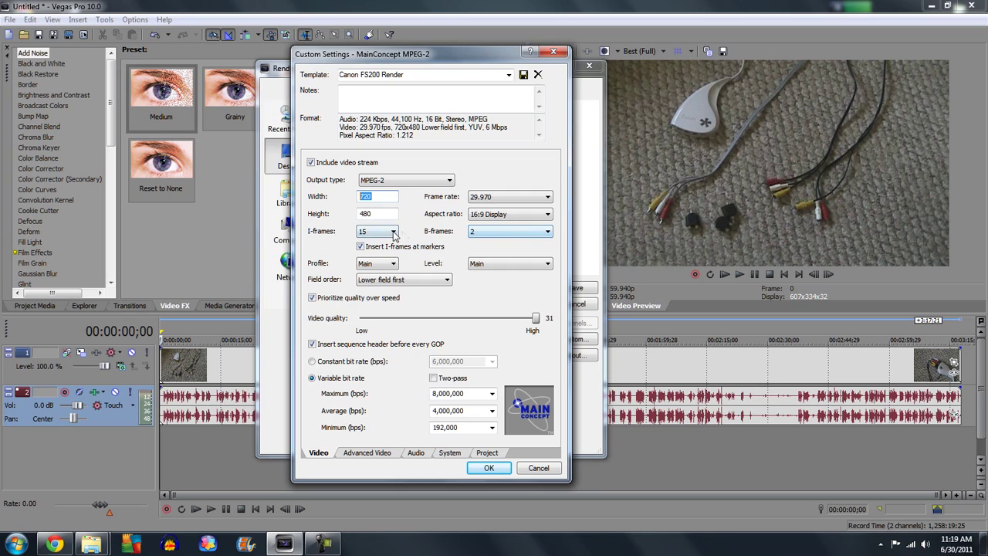
click(494, 197)
click(530, 216)
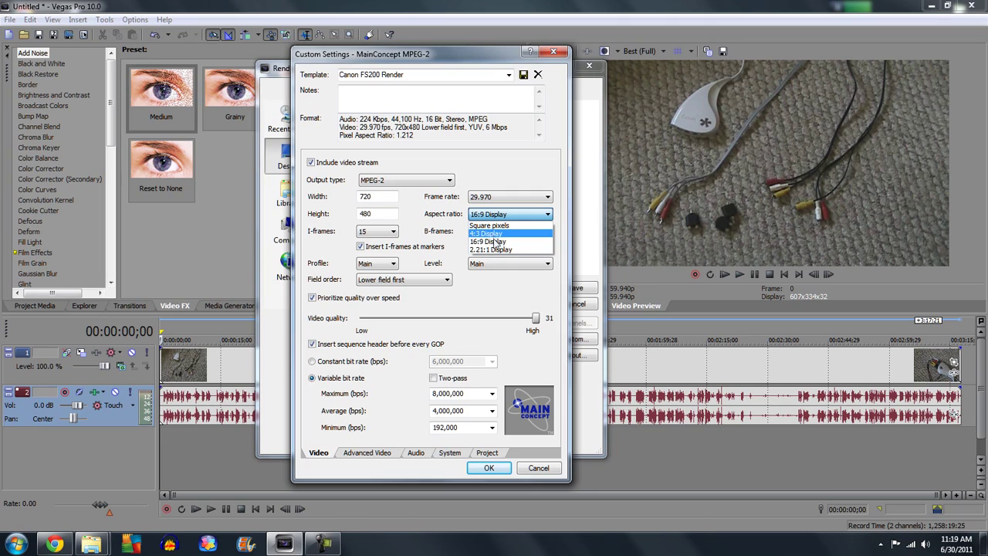
click(494, 242)
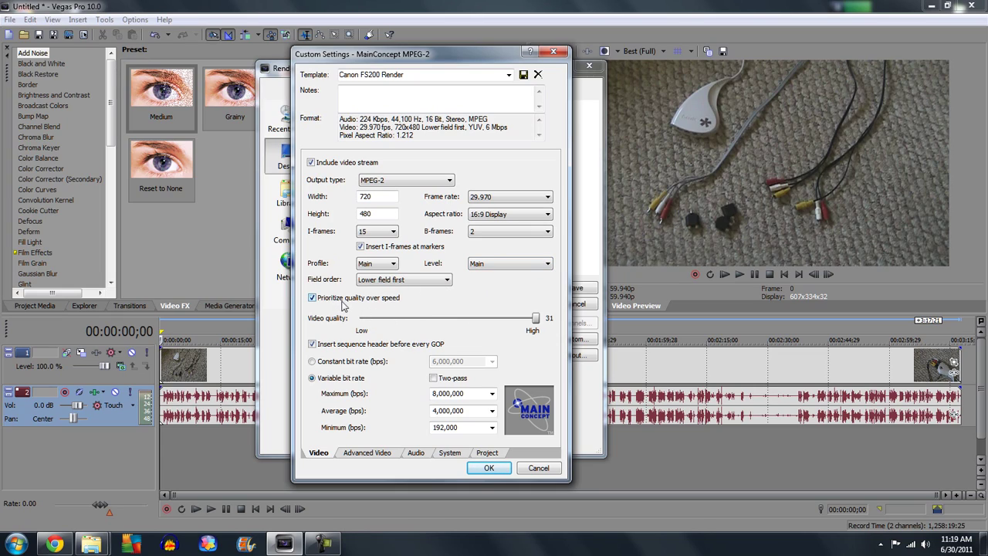
drag(535, 318, 593, 322)
click(376, 455)
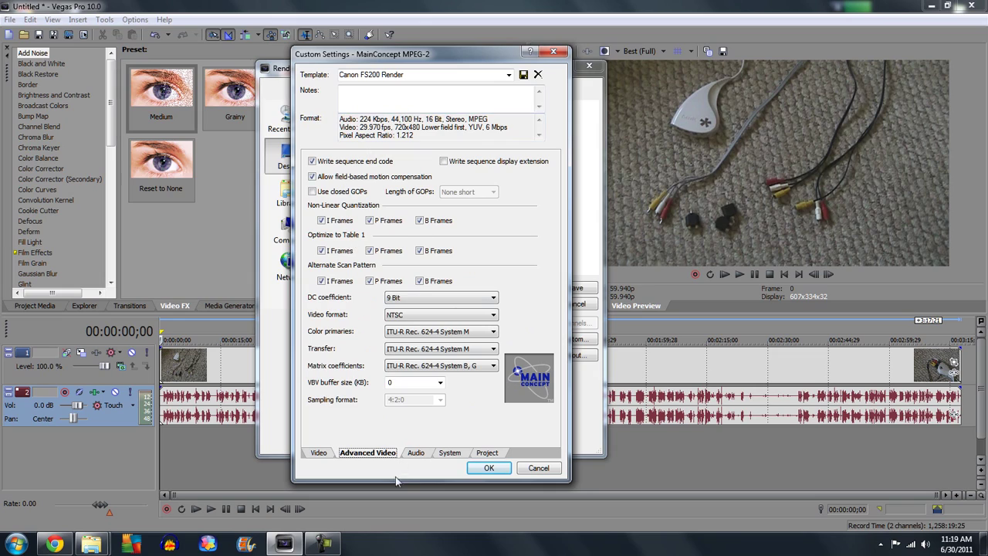
Step: Set Video rendering quality to Best on the Project tab and confirm the custom MPEG-2 settings
click(415, 454)
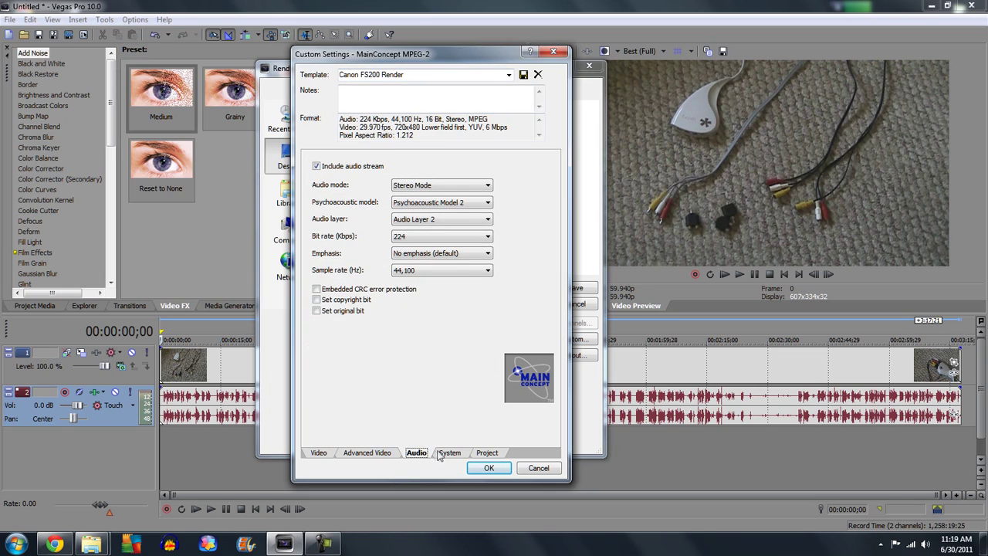
click(441, 454)
click(488, 454)
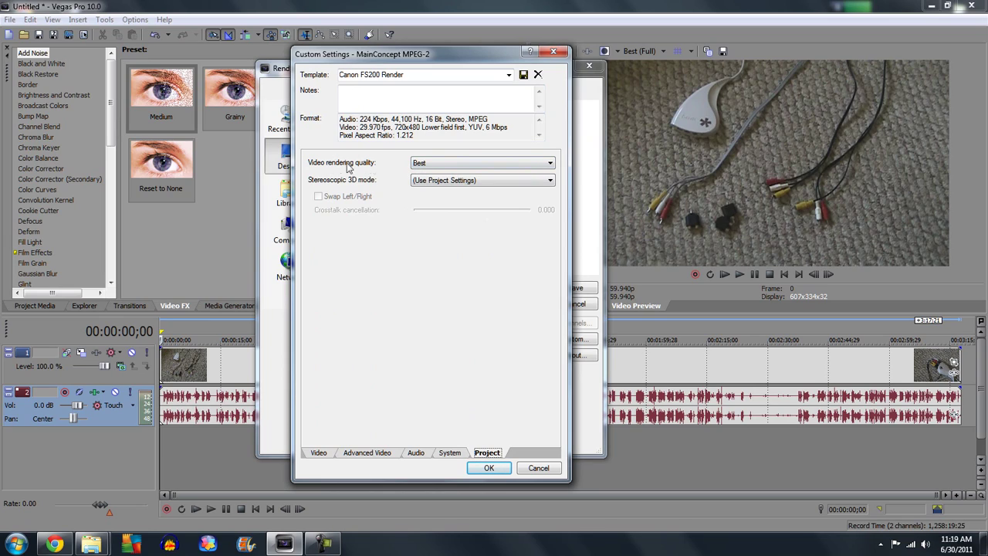
click(432, 165)
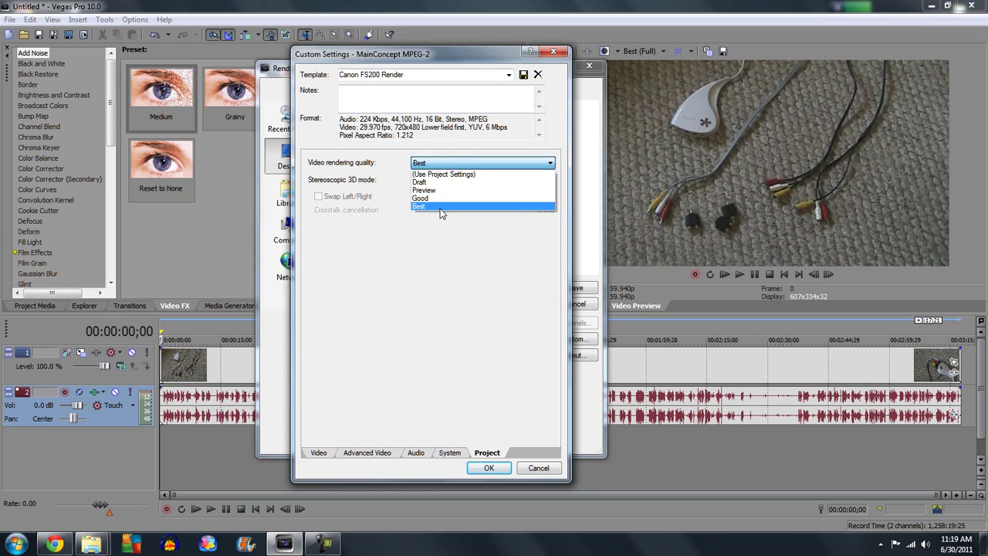
click(442, 207)
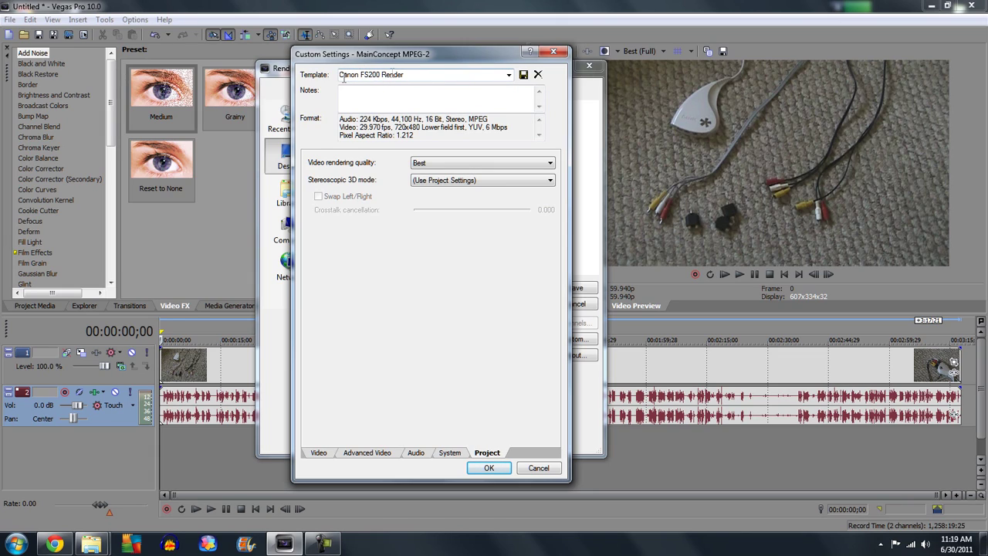
click(489, 468)
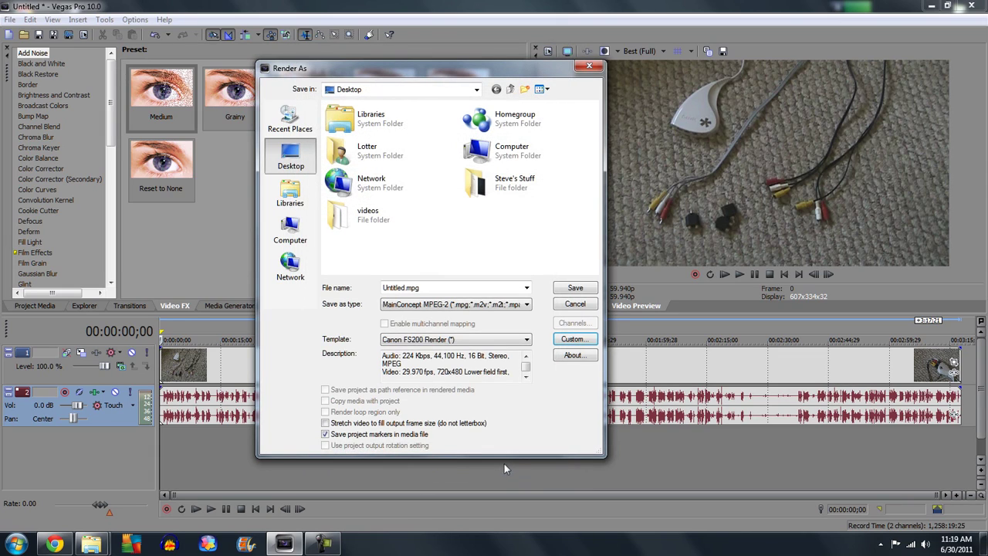
Step: Name the output file 'render testing' and start the render
double_click(416, 286)
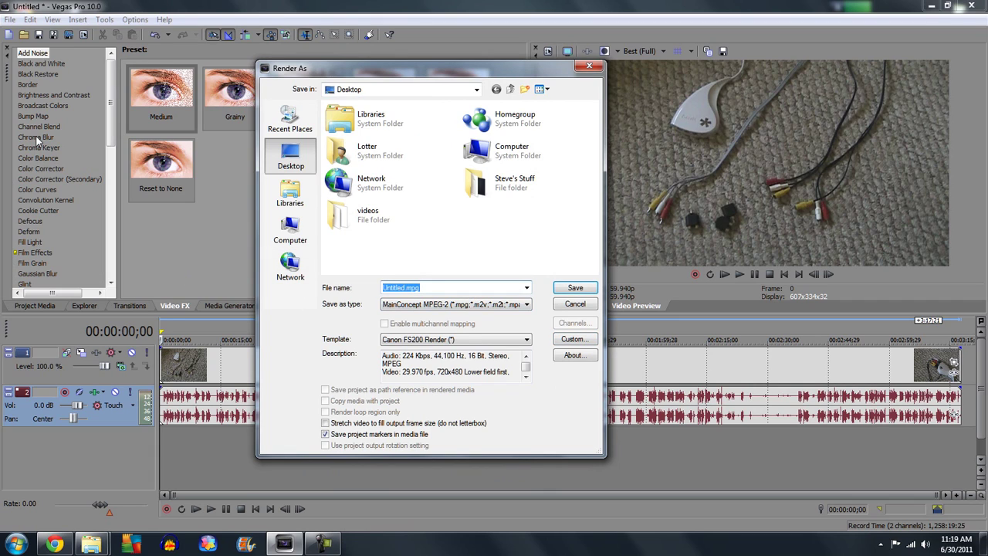
text(render testing)
key(Return)
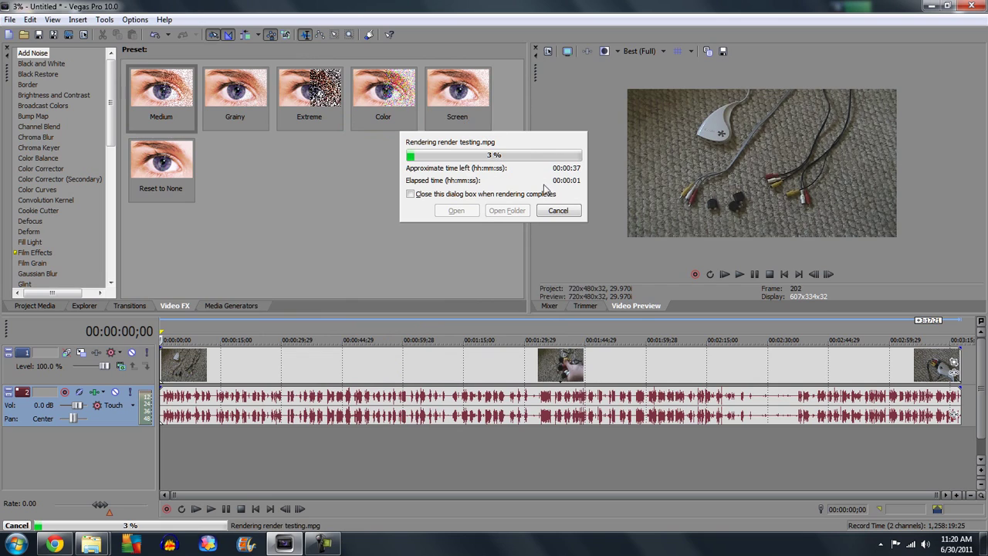